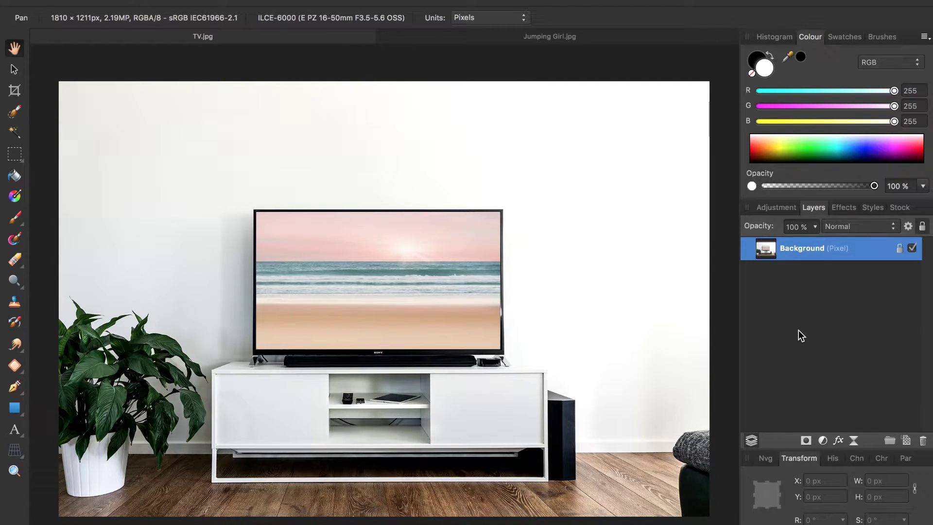
- Bring the Jumping Girl.jpg beach photo to the front
{"action": "left_click", "coordinate": [568, 36]}
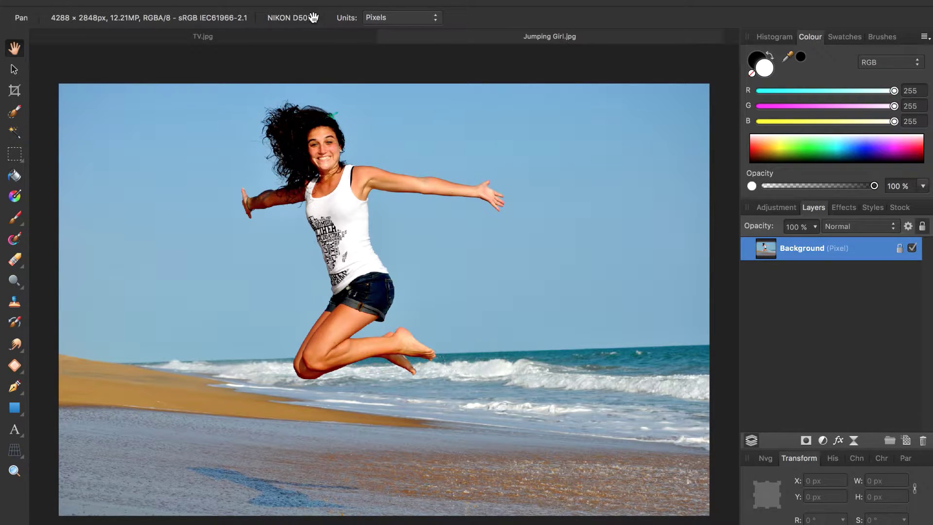
- Brush a selection over the girl's tank top, shorts, calves and feet with the Selection Brush
{"action": "left_click", "coordinate": [15, 112]}
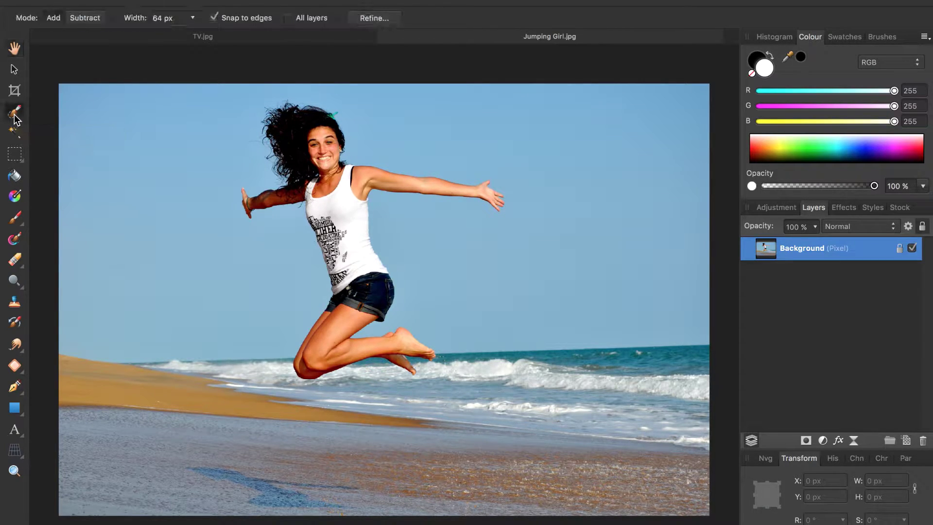
{"action": "mouse_move", "coordinate": [368, 213]}
{"action": "left_mouse_down"}
{"action": "mouse_move", "coordinate": [322, 175]}
{"action": "mouse_move", "coordinate": [310, 146]}
{"action": "left_mouse_up"}
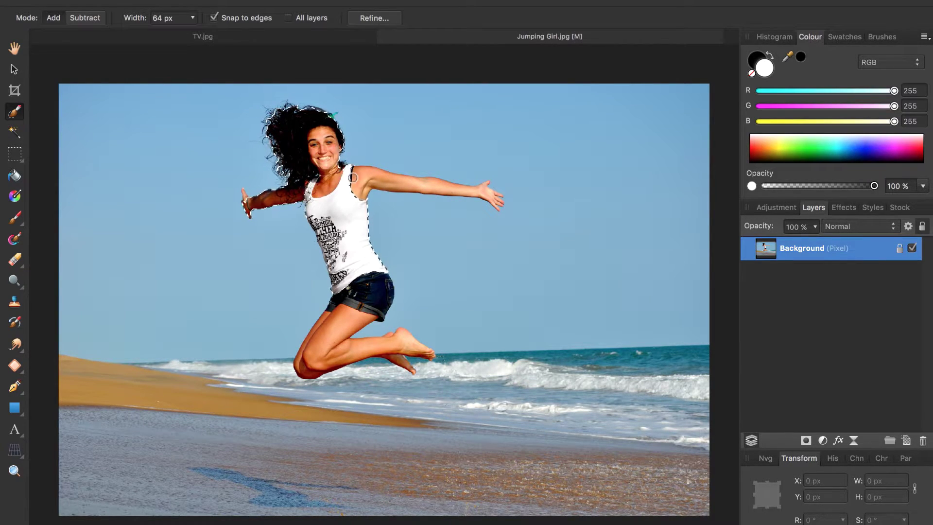
{"action": "left_click_drag", "start_coordinate": [355, 177], "coordinate": [334, 326]}
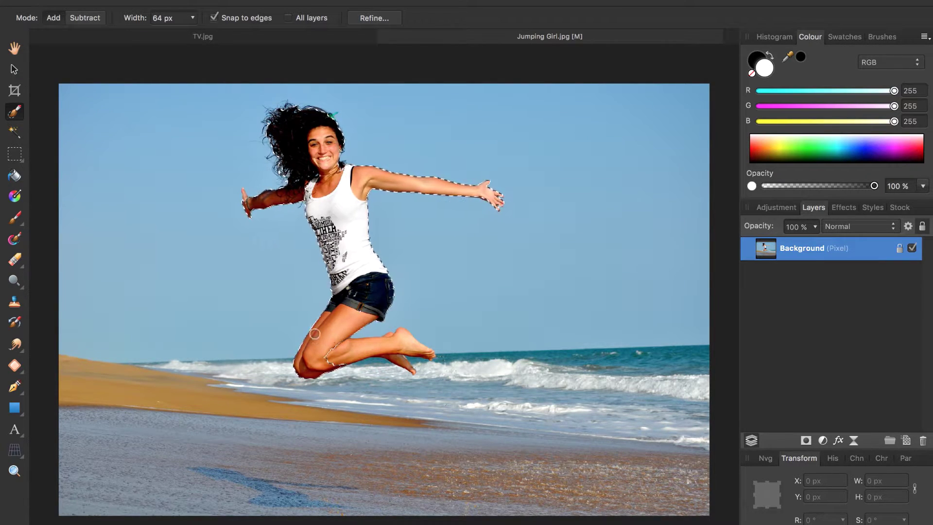
{"action": "left_click_drag", "start_coordinate": [342, 351], "coordinate": [426, 348]}
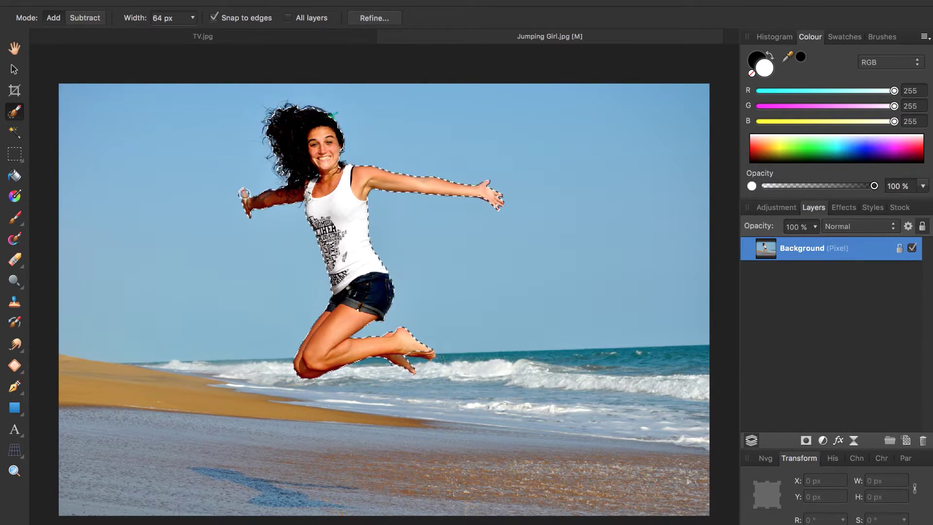
- In Refine Selection, matte-brush the hair, raised hand's fingers and lower foot edges, then close it
{"action": "left_click", "coordinate": [366, 20]}
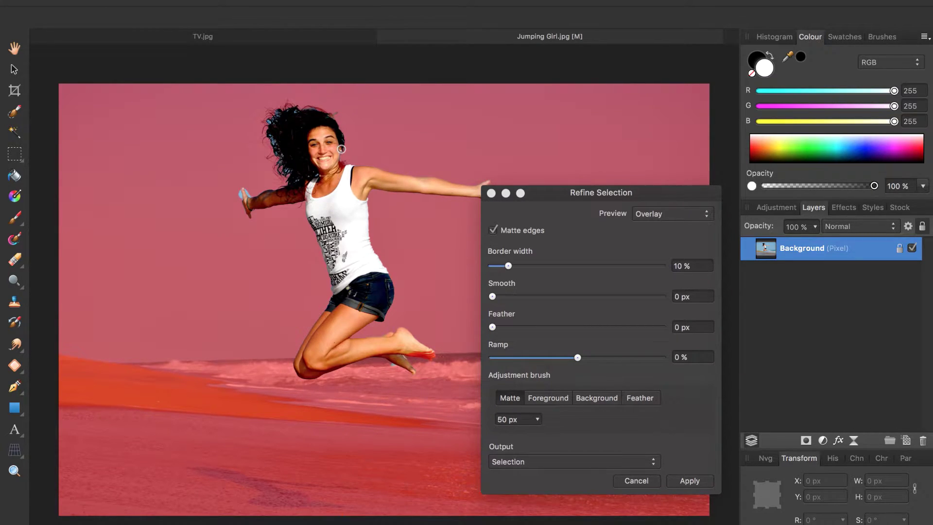
{"action": "mouse_move", "coordinate": [341, 149]}
{"action": "left_mouse_down"}
{"action": "mouse_move", "coordinate": [334, 115]}
{"action": "mouse_move", "coordinate": [291, 106]}
{"action": "mouse_move", "coordinate": [266, 137]}
{"action": "mouse_move", "coordinate": [277, 172]}
{"action": "left_mouse_up"}
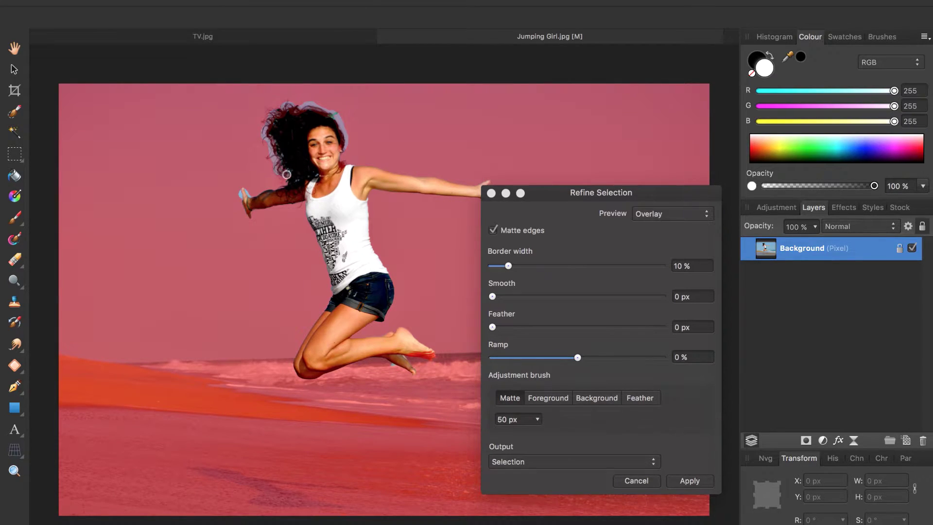
{"action": "left_click_drag", "start_coordinate": [277, 171], "coordinate": [289, 181]}
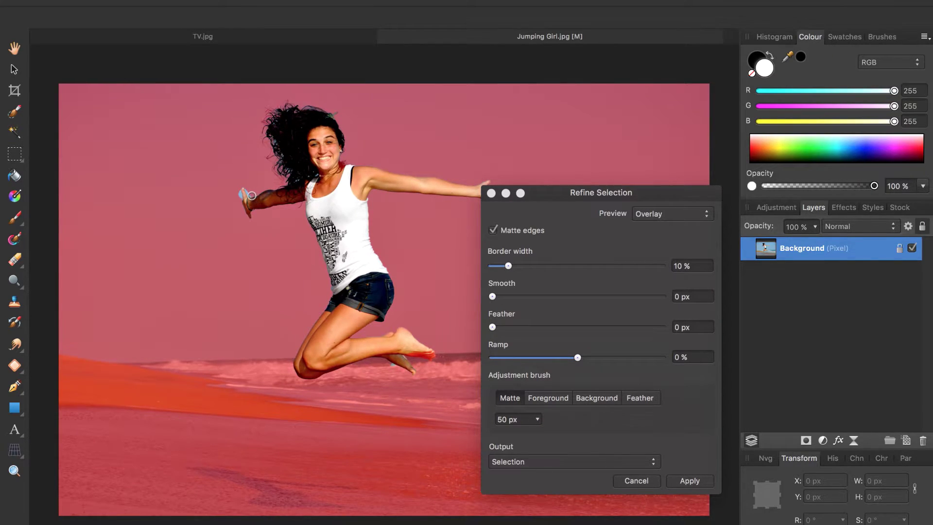
{"action": "left_click_drag", "start_coordinate": [250, 193], "coordinate": [245, 208]}
{"action": "left_click_drag", "start_coordinate": [380, 359], "coordinate": [408, 370]}
{"action": "left_click", "coordinate": [686, 481]}
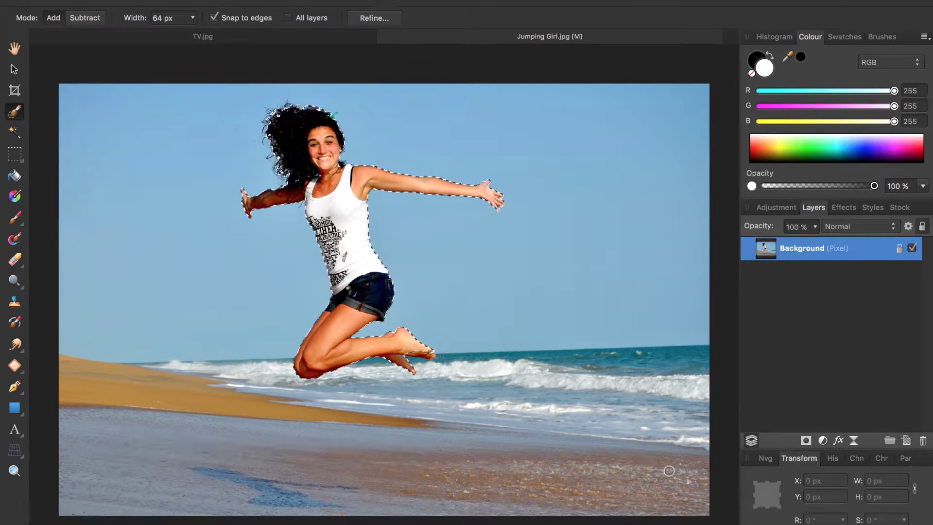
{"action": "scroll", "coordinate": [635, 466], "scroll_direction": "down", "scroll_amount": 1}
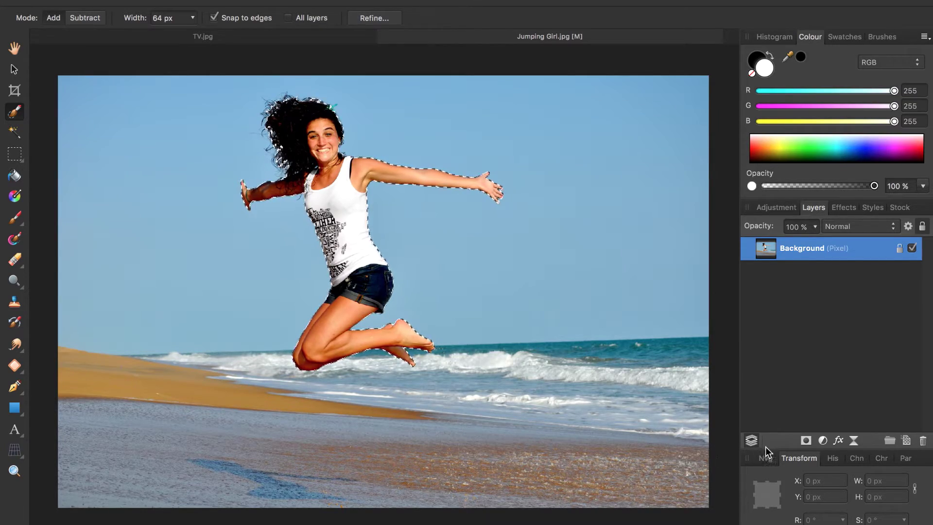
- Mask the beach away from the girl layer, select that layer, and bring TV.jpg back to the front
{"action": "left_click", "coordinate": [806, 441]}
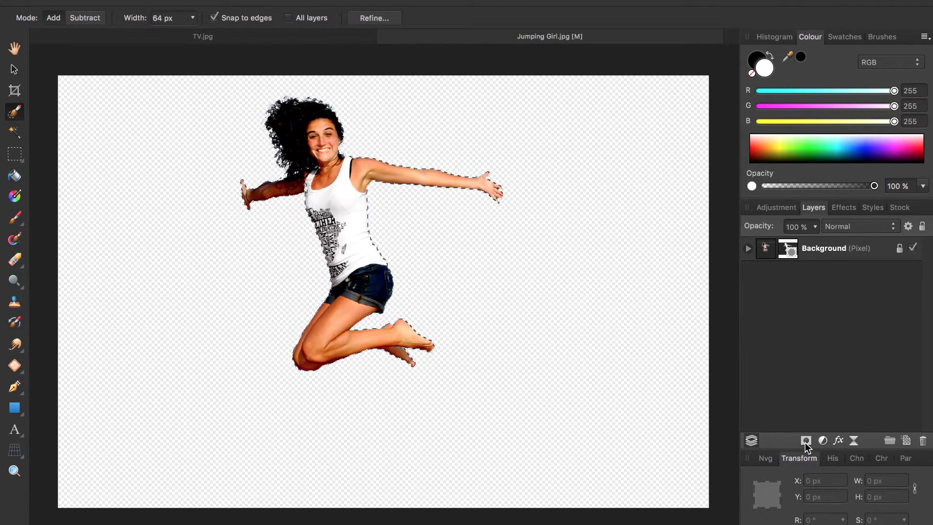
{"action": "left_click", "coordinate": [765, 251]}
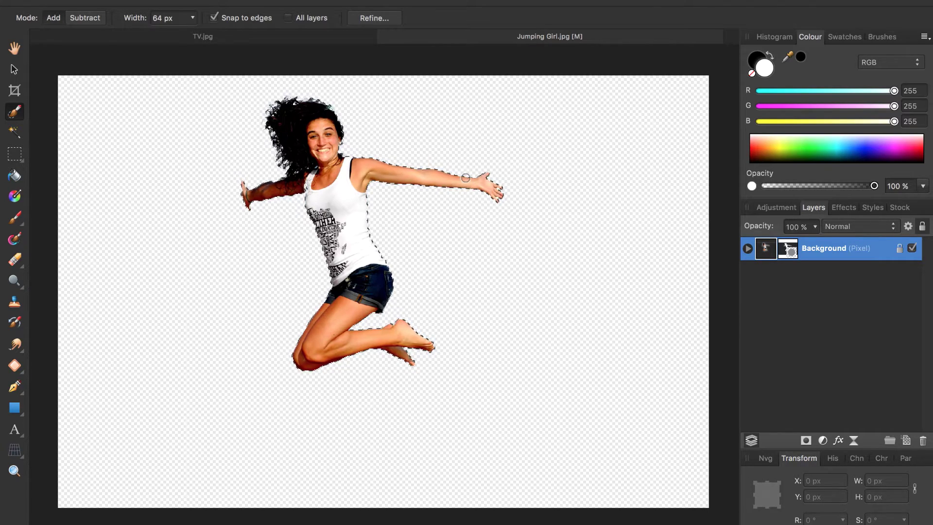
{"action": "left_click", "coordinate": [294, 38]}
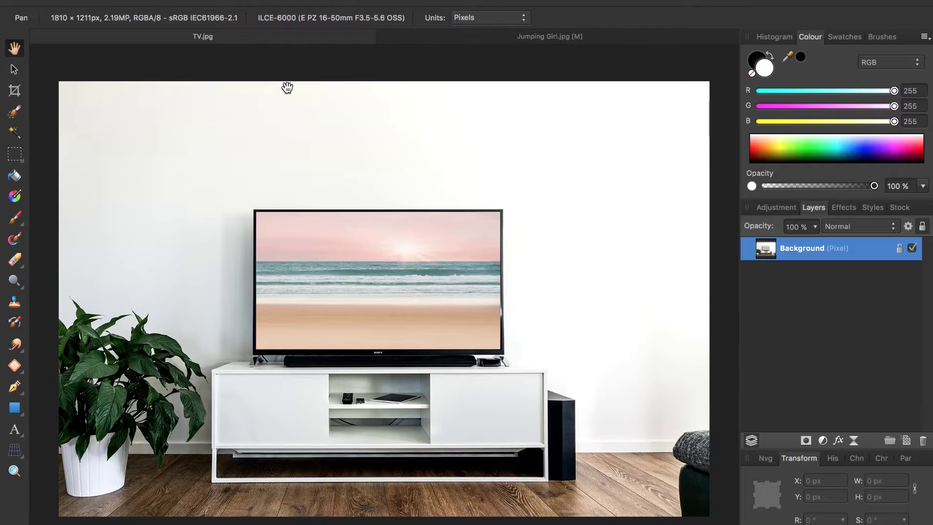
- Paste the masked girl into TV.jpg as a new layer above the room
{"action": "key", "text": "ctrl+v"}
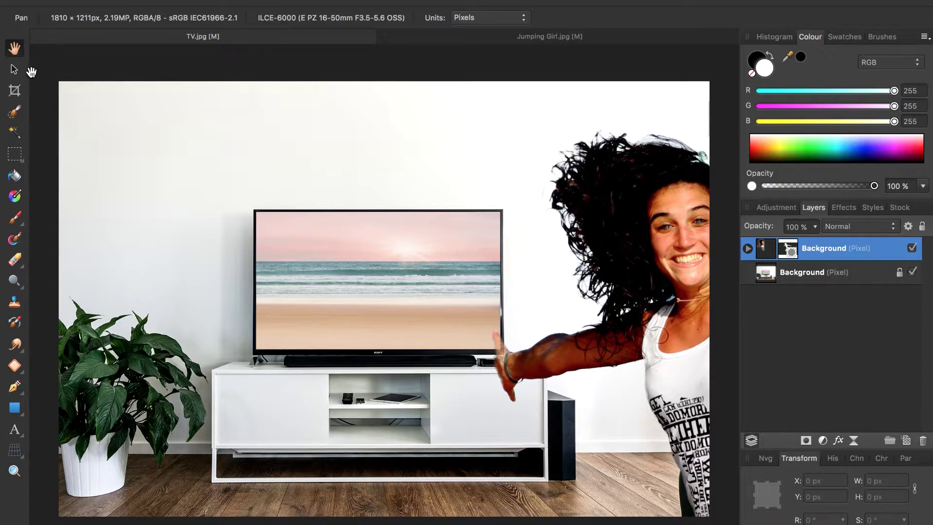
- Resize and reposition the girl layer until she spans the TV screen and stand
{"action": "left_click", "coordinate": [14, 70]}
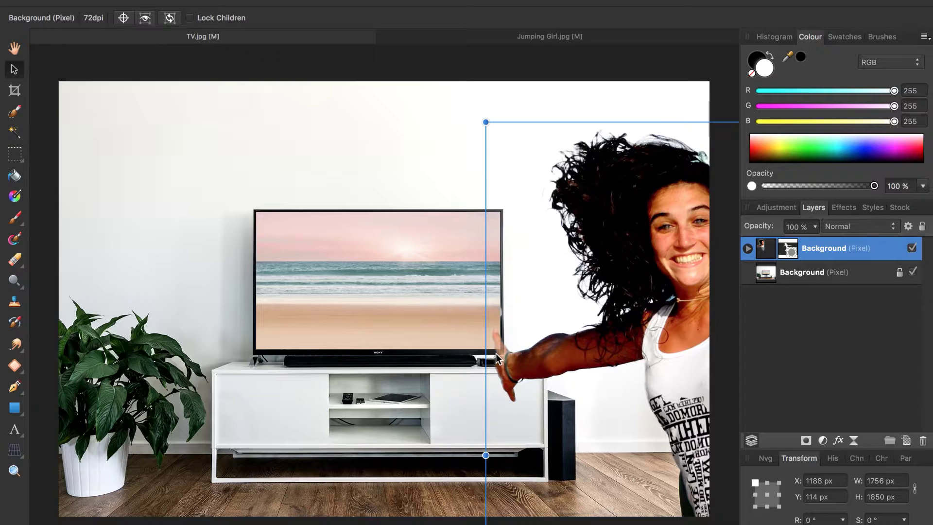
{"action": "left_click_drag", "start_coordinate": [660, 344], "coordinate": [327, 317]}
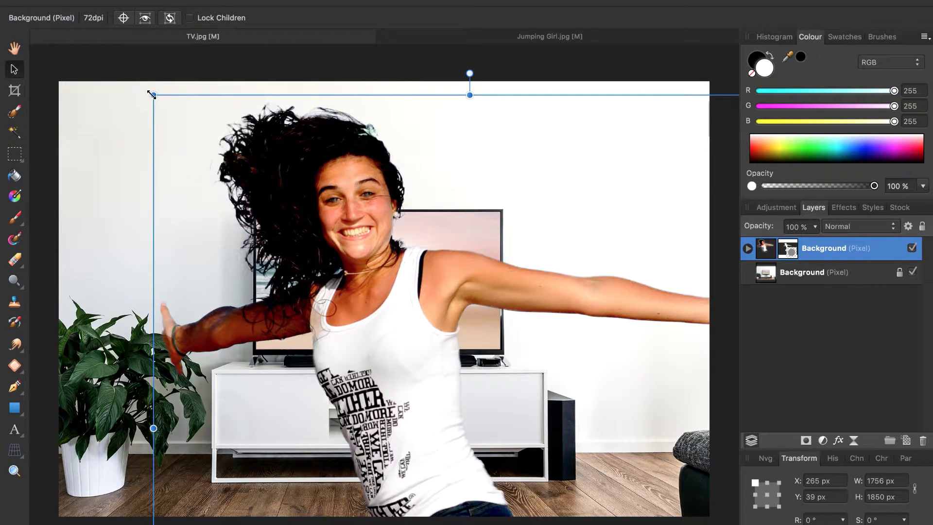
{"action": "left_click_drag", "start_coordinate": [153, 95], "coordinate": [382, 324]}
{"action": "left_click_drag", "start_coordinate": [545, 454], "coordinate": [387, 250]}
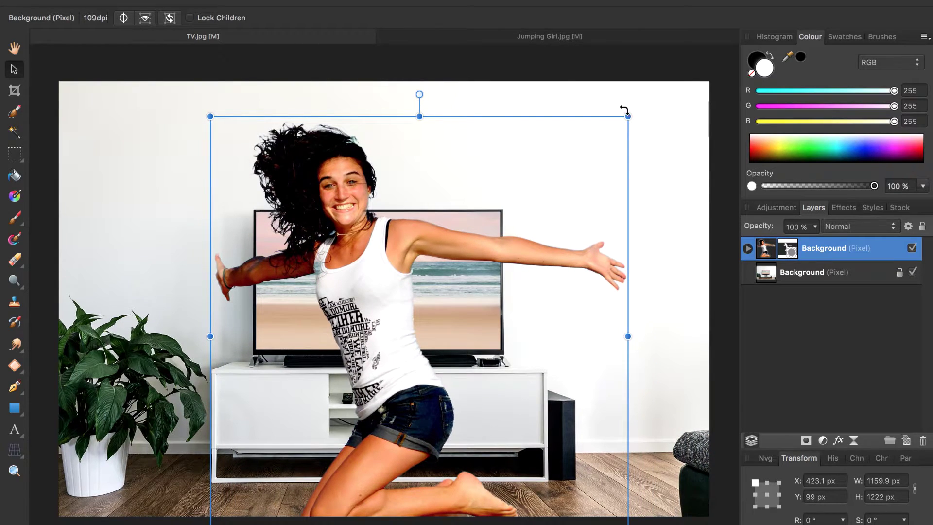
{"action": "left_click_drag", "start_coordinate": [627, 116], "coordinate": [469, 205]}
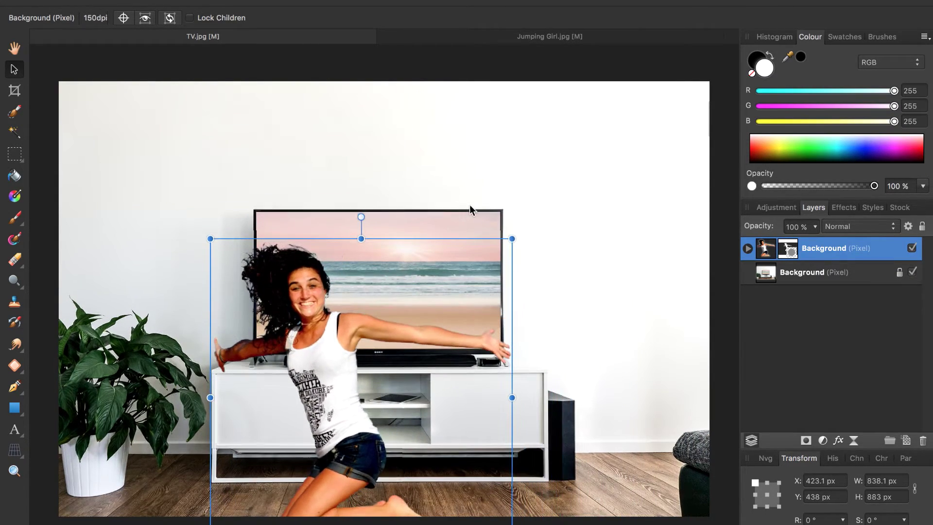
{"action": "mouse_move", "coordinate": [321, 363]}
{"action": "left_mouse_down"}
{"action": "mouse_move", "coordinate": [392, 246]}
{"action": "mouse_move", "coordinate": [368, 228]}
{"action": "left_mouse_up"}
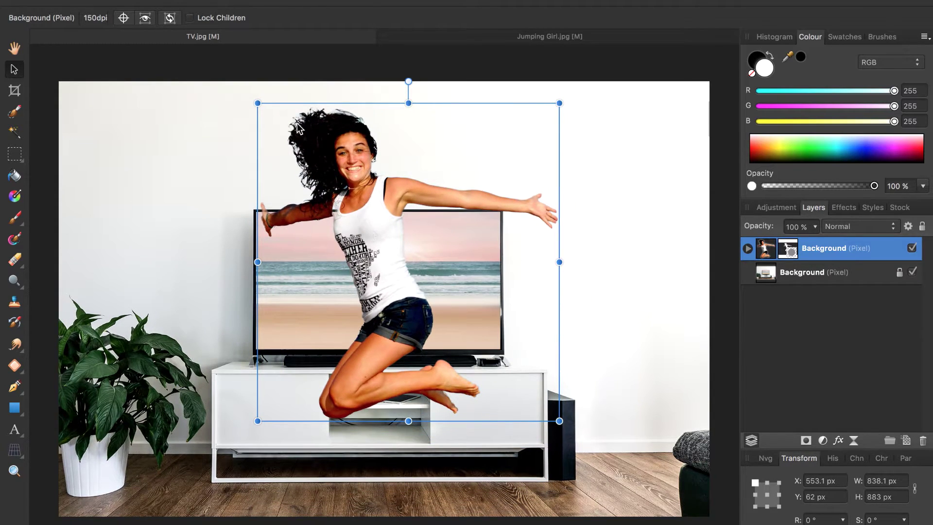
{"action": "left_click_drag", "start_coordinate": [258, 103], "coordinate": [236, 91]}
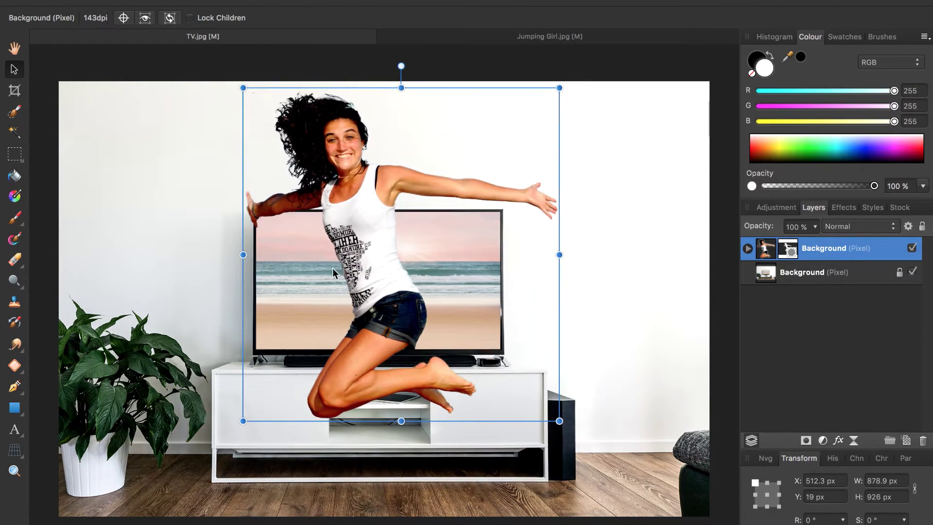
{"action": "left_click_drag", "start_coordinate": [384, 283], "coordinate": [402, 279]}
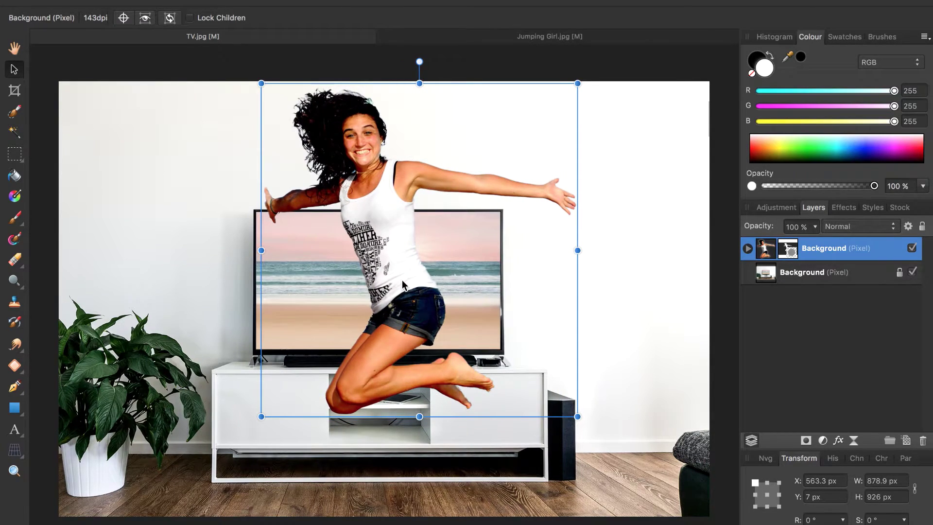
{"action": "scroll", "coordinate": [402, 280], "scroll_direction": "down", "scroll_amount": 1}
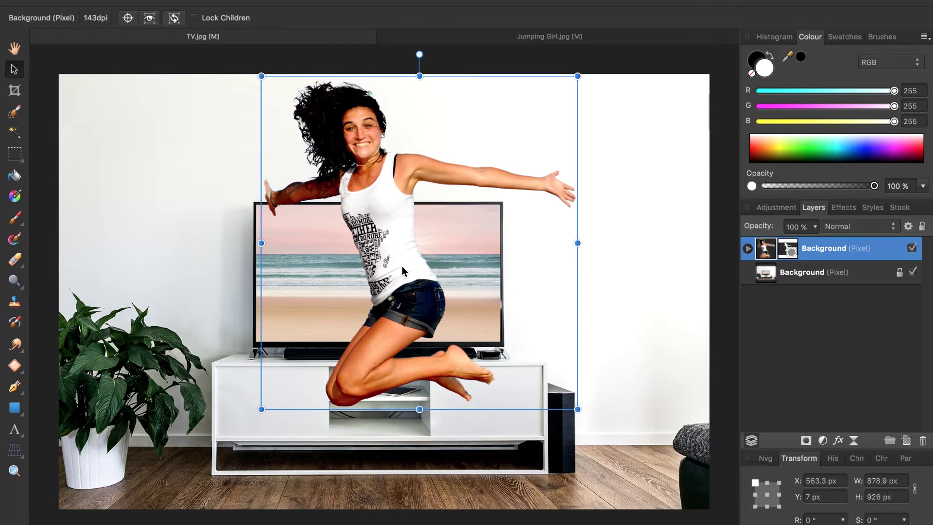
- Paint black on the girl's mask to hide her foot, knees and legs below the TV bezel
{"action": "left_click", "coordinate": [789, 249]}
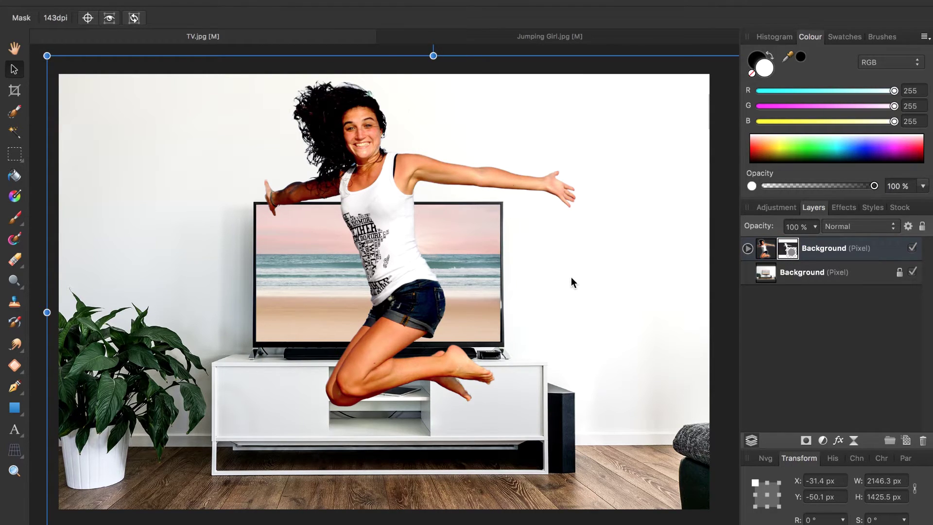
{"action": "key", "text": "b"}
{"action": "key", "text": "x"}
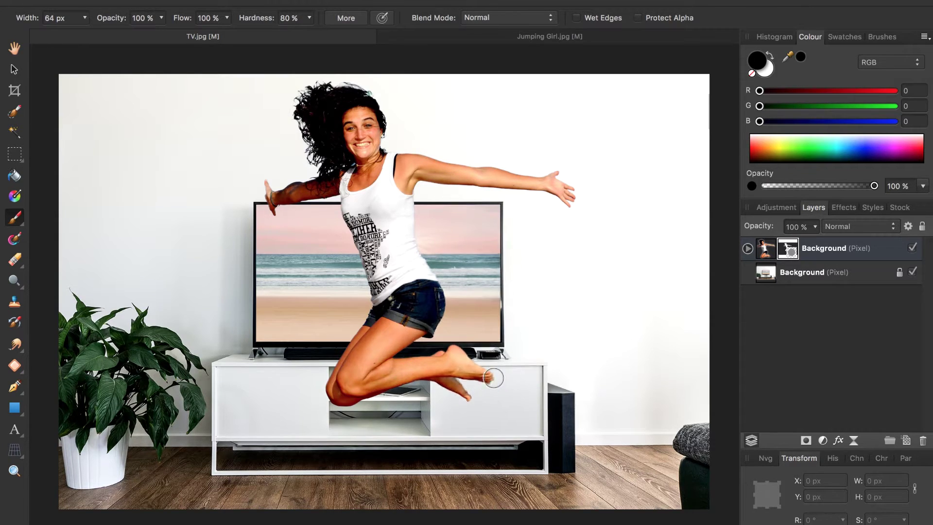
{"action": "mouse_move", "coordinate": [493, 378]}
{"action": "left_mouse_down"}
{"action": "mouse_move", "coordinate": [463, 356]}
{"action": "mouse_move", "coordinate": [322, 394]}
{"action": "mouse_move", "coordinate": [325, 376]}
{"action": "left_mouse_up"}
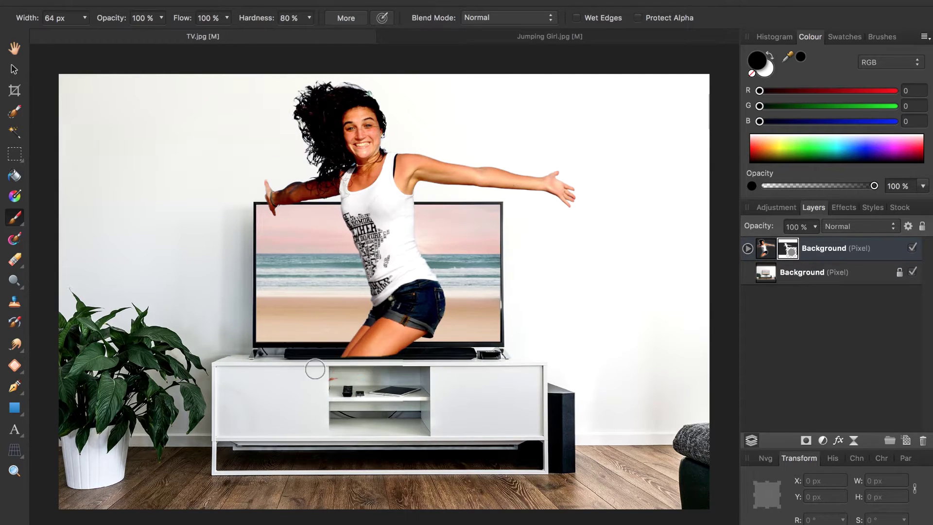
{"action": "left_click_drag", "start_coordinate": [382, 357], "coordinate": [405, 359]}
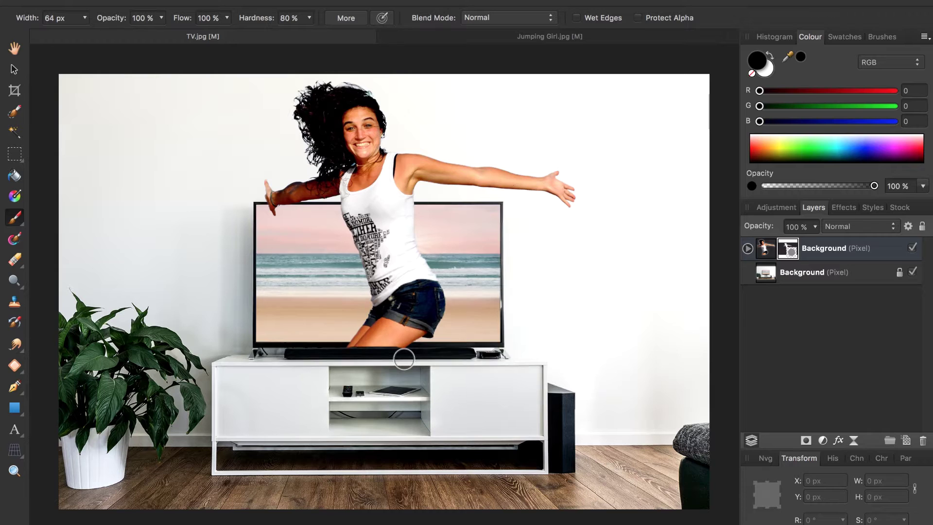
{"action": "scroll", "coordinate": [405, 359], "scroll_direction": "up", "scroll_amount": 3}
{"action": "scroll", "coordinate": [405, 359], "scroll_direction": "up", "scroll_amount": 3}
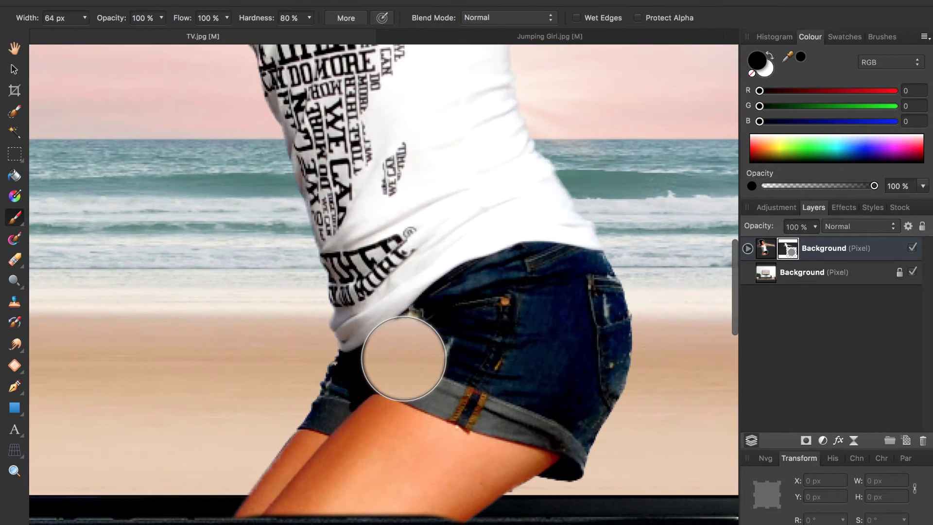
{"action": "scroll", "coordinate": [404, 358], "scroll_direction": "down", "scroll_amount": 1}
{"action": "scroll", "coordinate": [402, 358], "scroll_direction": "down", "scroll_amount": 4}
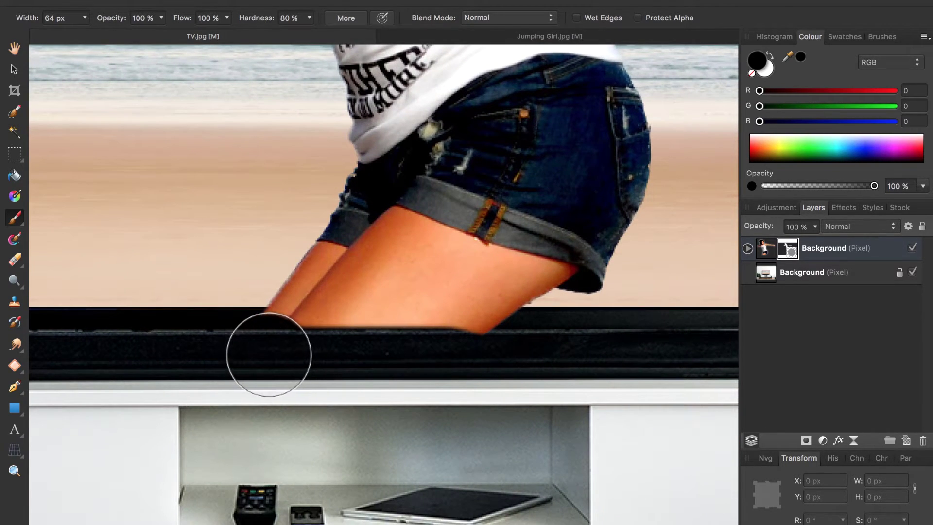
{"action": "left_click_drag", "start_coordinate": [266, 350], "coordinate": [512, 350]}
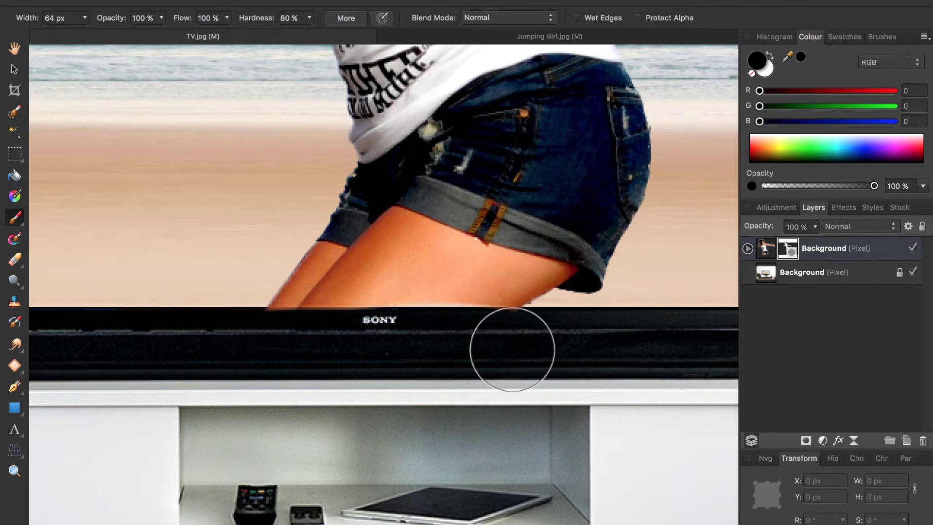
{"action": "key", "text": "ctrl+0"}
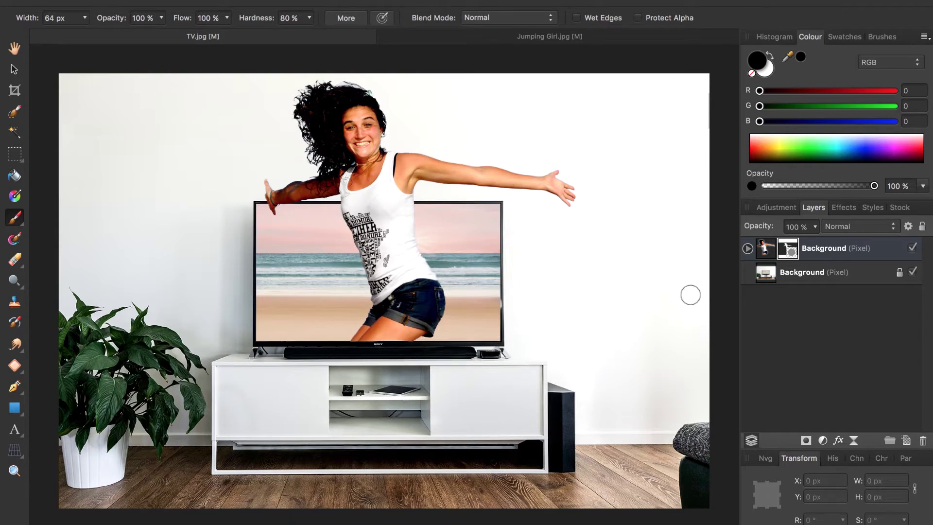
- Add an Outer Shadow to the girl layer: radius 5 px, offset 6 px, intensity 39%, angle 180°
{"action": "left_click", "coordinate": [767, 248]}
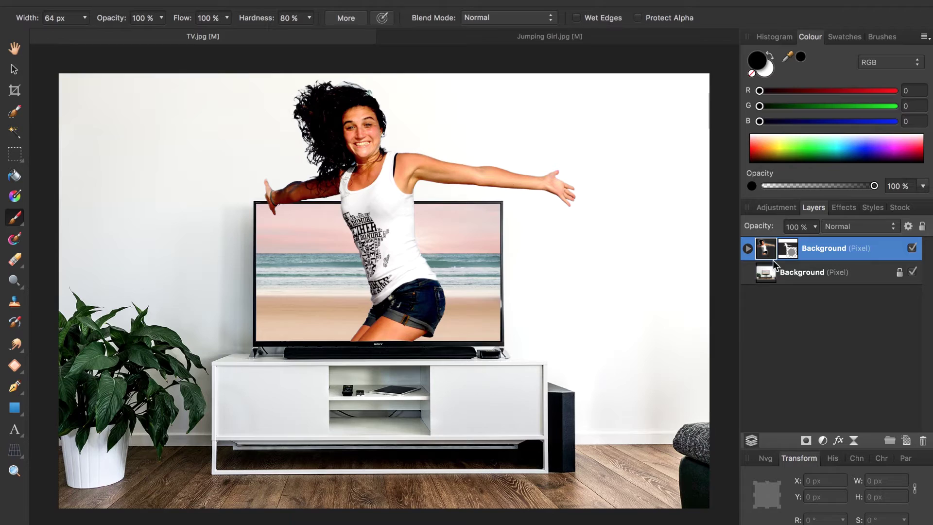
{"action": "left_click", "coordinate": [839, 441]}
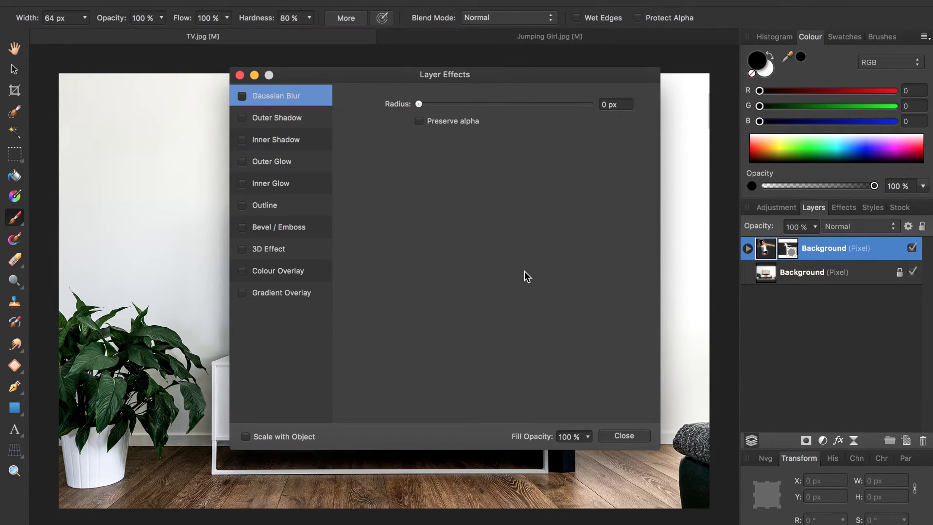
{"action": "left_click", "coordinate": [279, 118]}
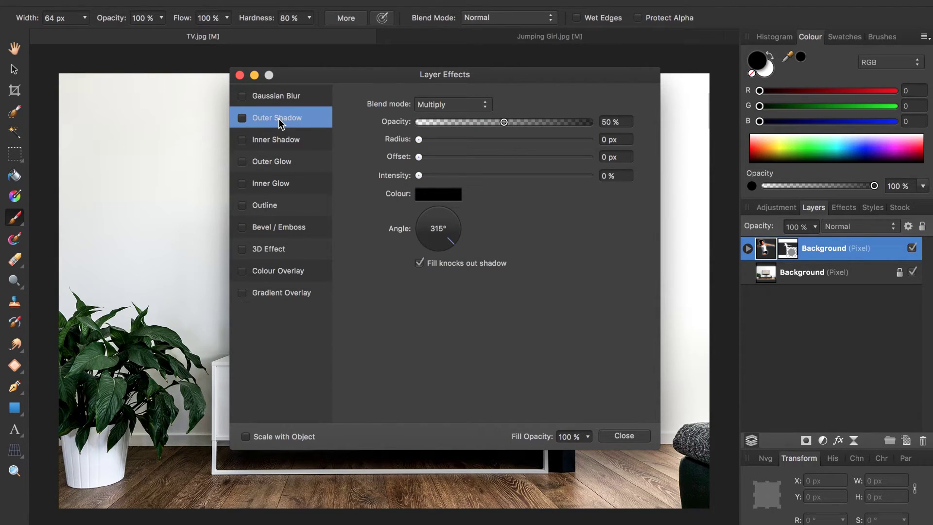
{"action": "left_click", "coordinate": [242, 118]}
{"action": "mouse_move", "coordinate": [399, 78]}
{"action": "left_mouse_down"}
{"action": "mouse_move", "coordinate": [569, 113]}
{"action": "mouse_move", "coordinate": [641, 100]}
{"action": "left_mouse_up"}
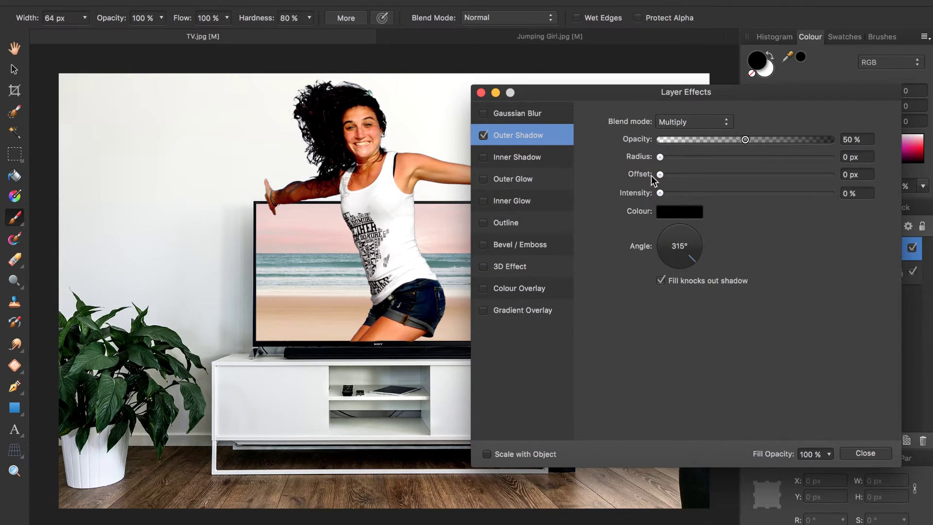
{"action": "left_click_drag", "start_coordinate": [660, 157], "coordinate": [714, 157]}
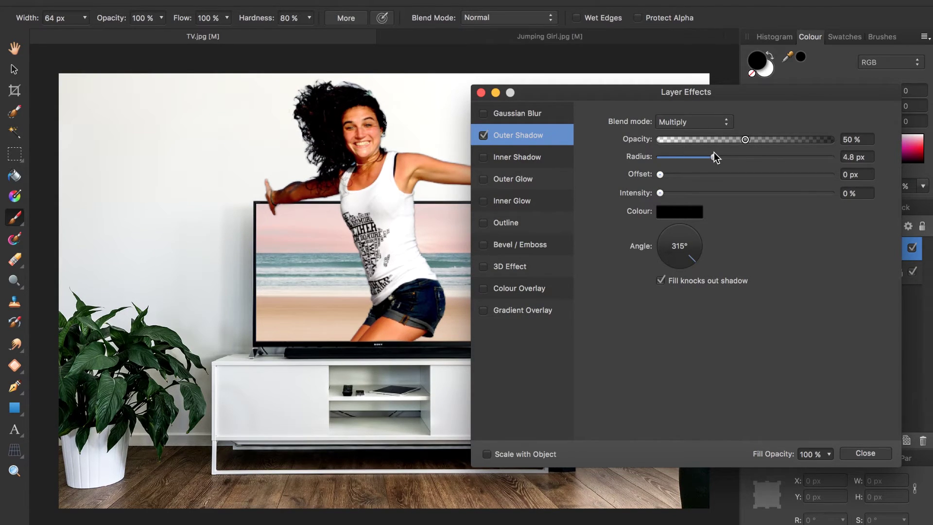
{"action": "left_click_drag", "start_coordinate": [660, 174], "coordinate": [718, 174]}
{"action": "left_click_drag", "start_coordinate": [660, 192], "coordinate": [726, 193]}
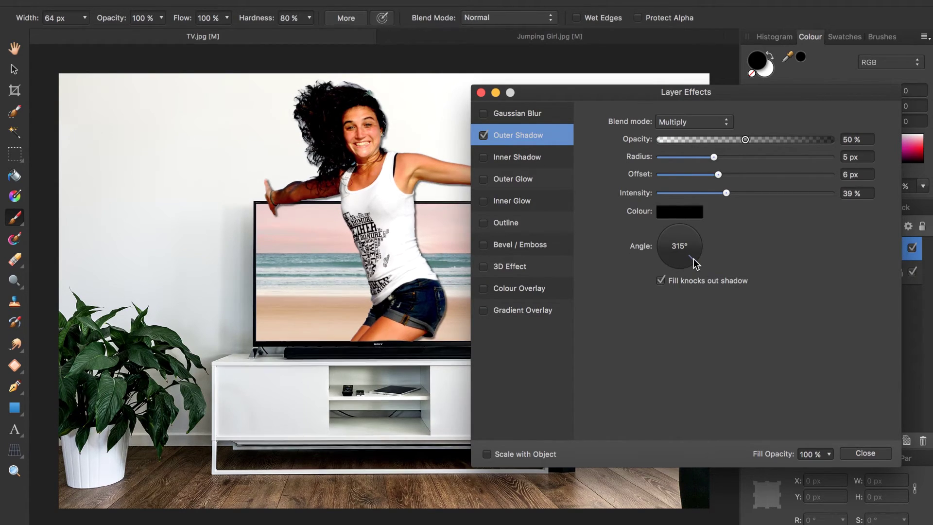
{"action": "left_click_drag", "start_coordinate": [694, 259], "coordinate": [664, 241]}
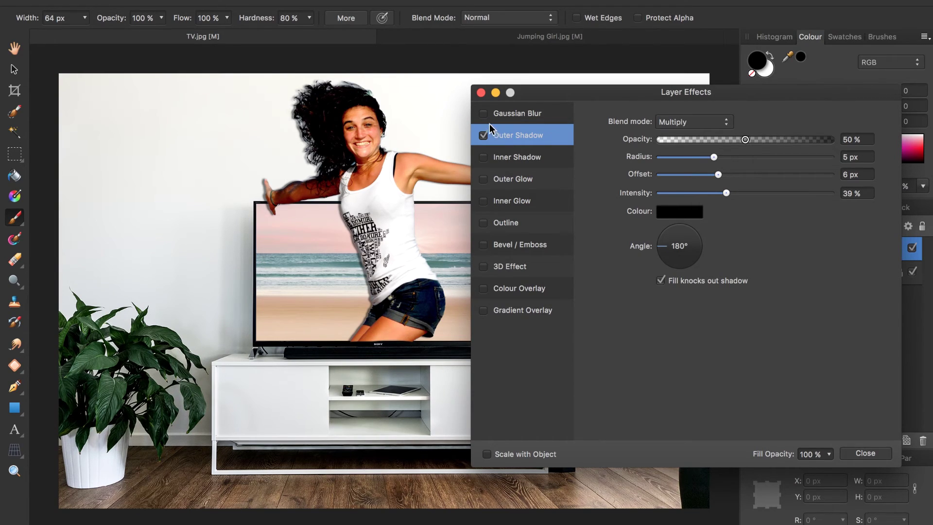
{"action": "left_click", "coordinate": [481, 93]}
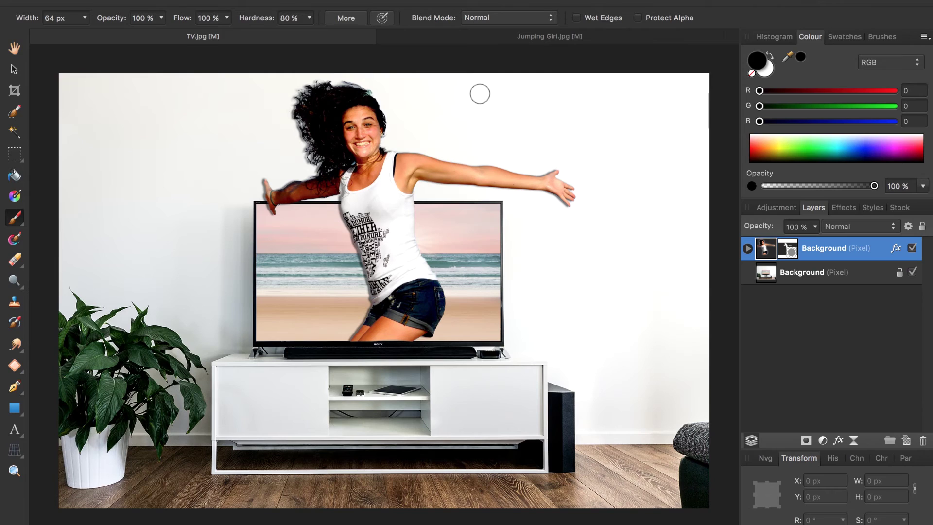